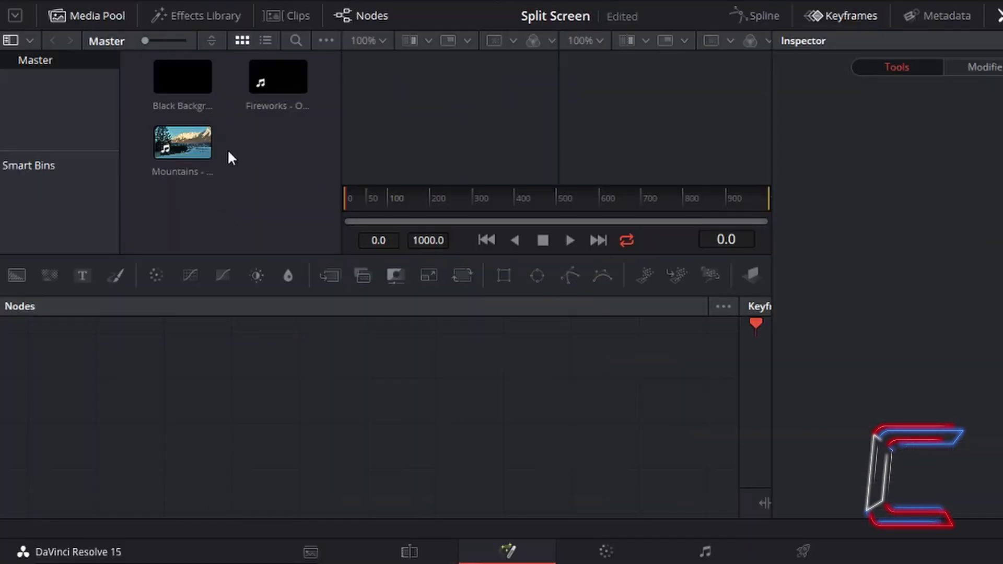
Step: Select the Mountains and Fireworks clips in the Media Pool, then switch to the Edit page
click(184, 158)
click(262, 95)
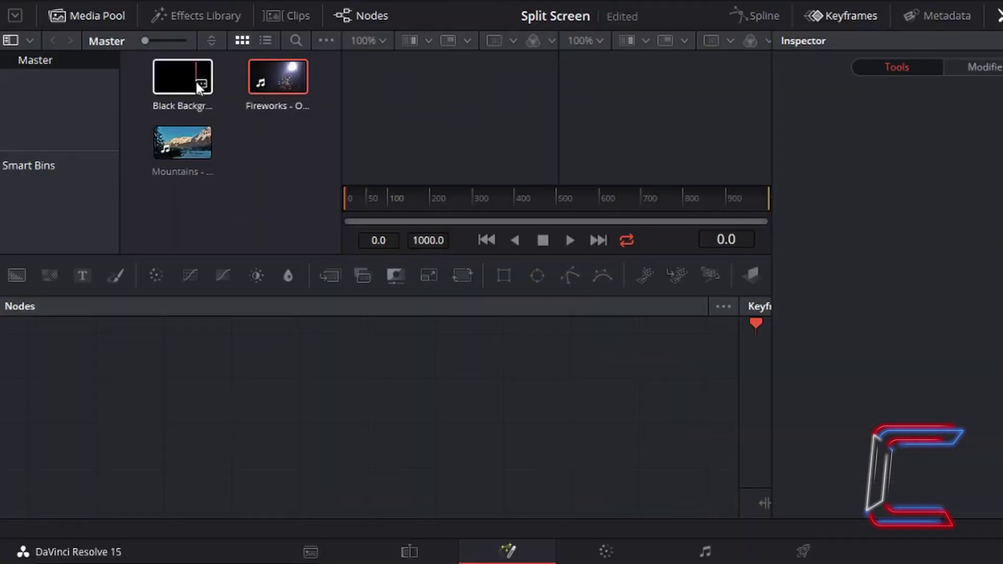
click(429, 553)
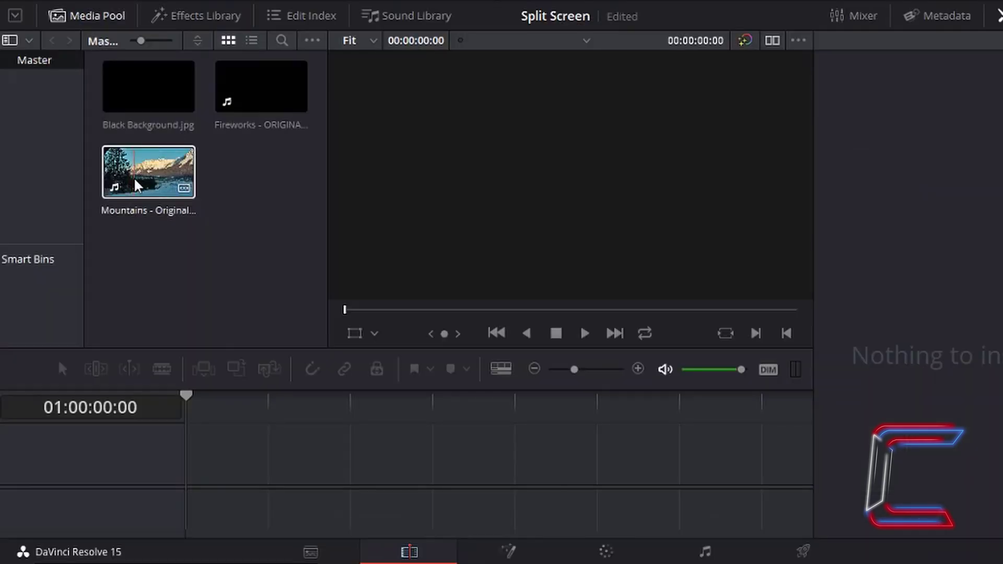
Step: Place the Mountains clip at the start of Timeline 1 on V1/A1 and open it in Fusion
click(137, 186)
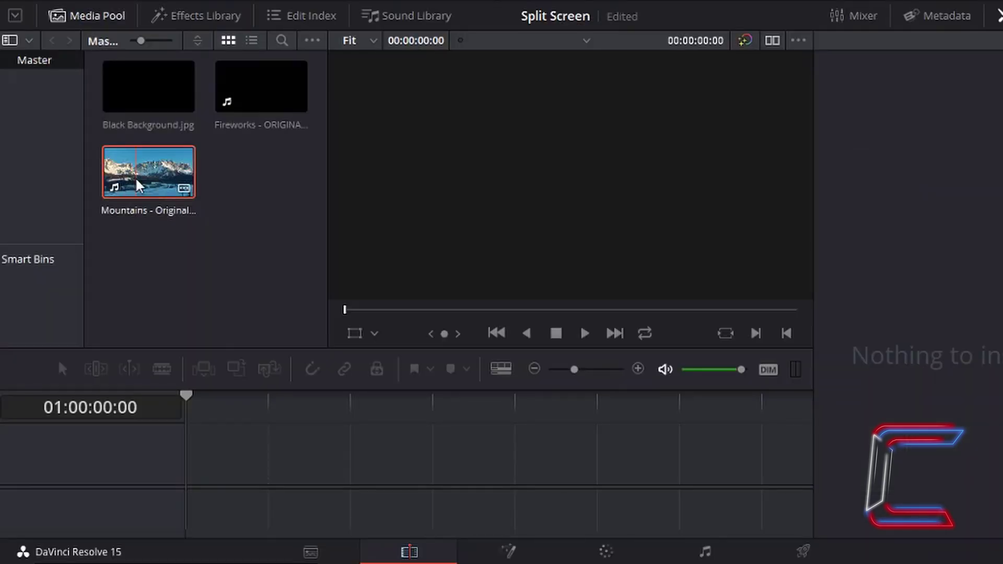
drag(138, 186, 191, 480)
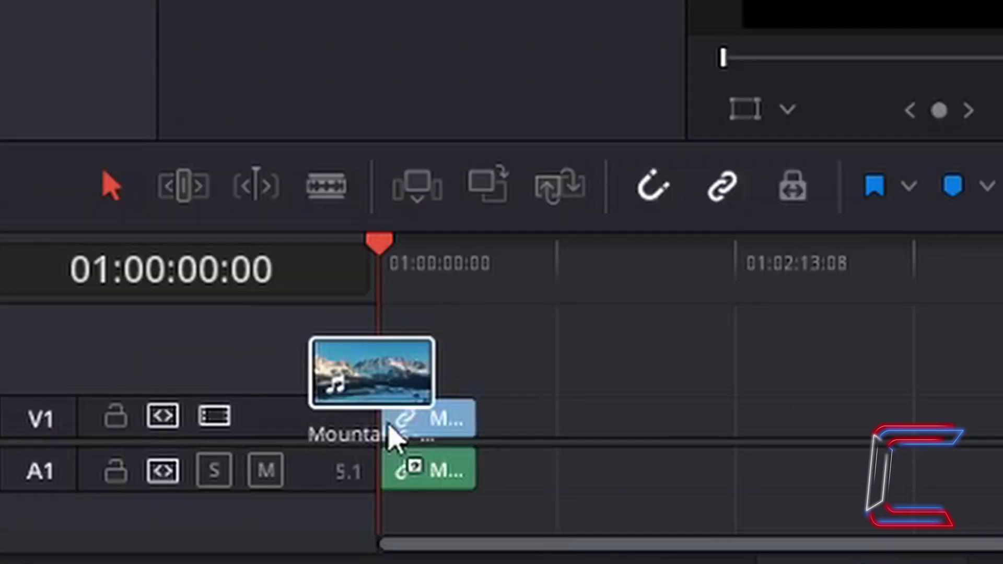
drag(388, 426, 389, 426)
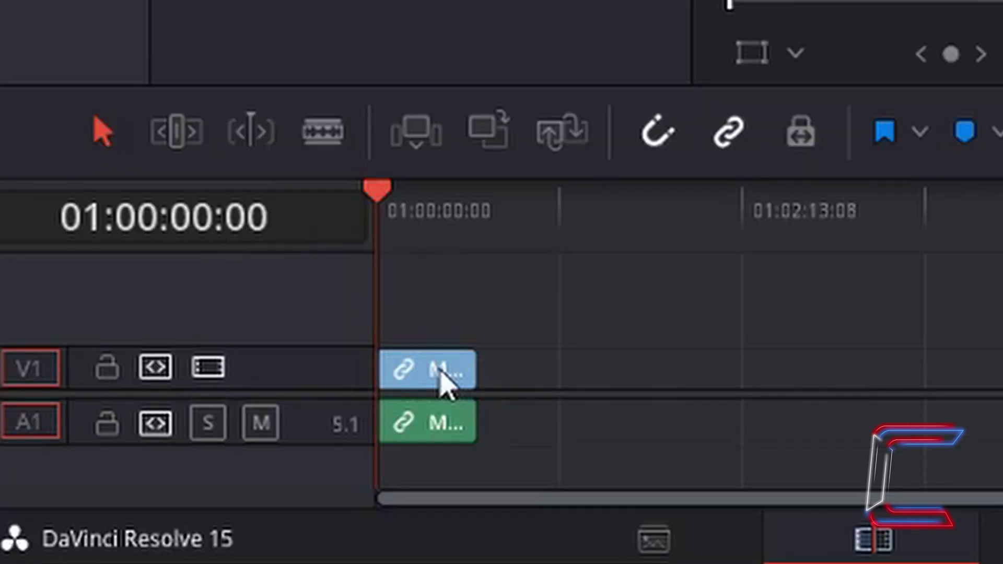
click(440, 372)
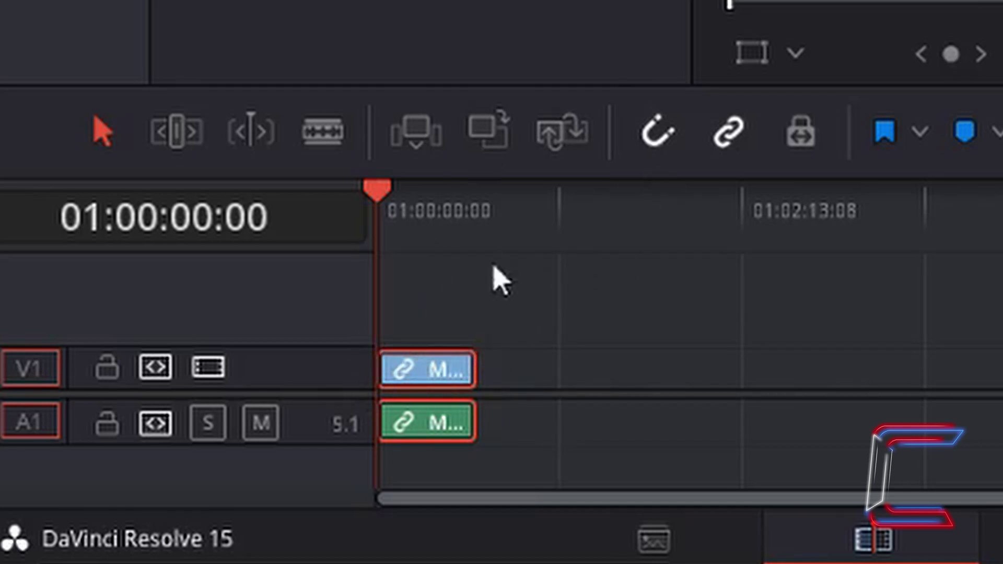
click(573, 529)
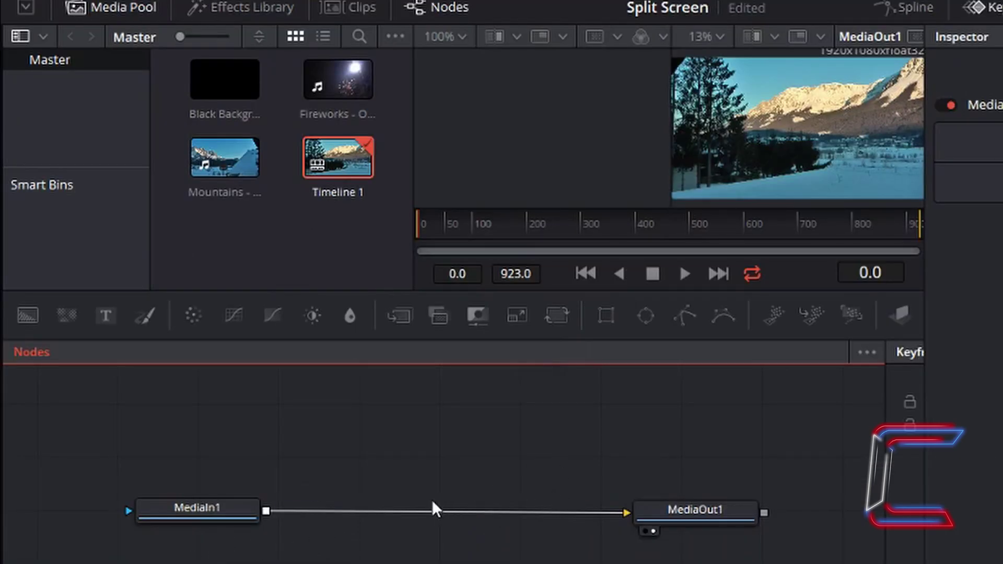
click(230, 519)
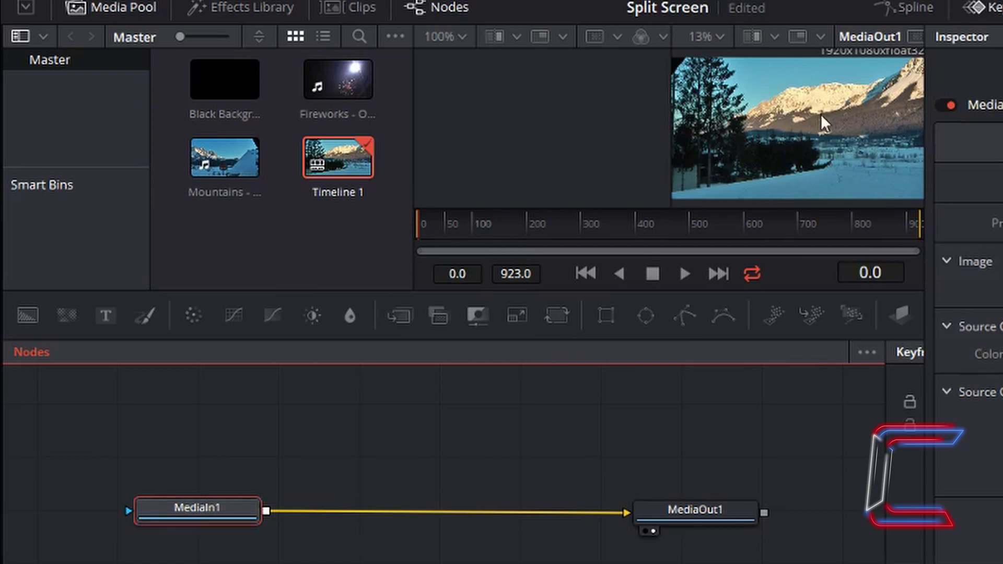
click(698, 509)
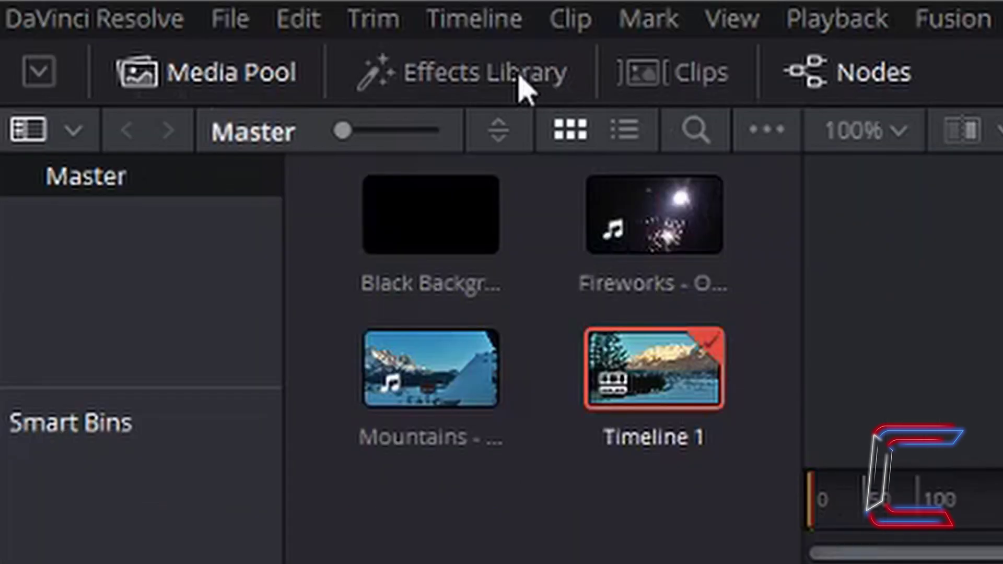
Step: Insert a Resize node after MediaIn1 from Tools > Transform, halving width and height to 960×540
click(272, 14)
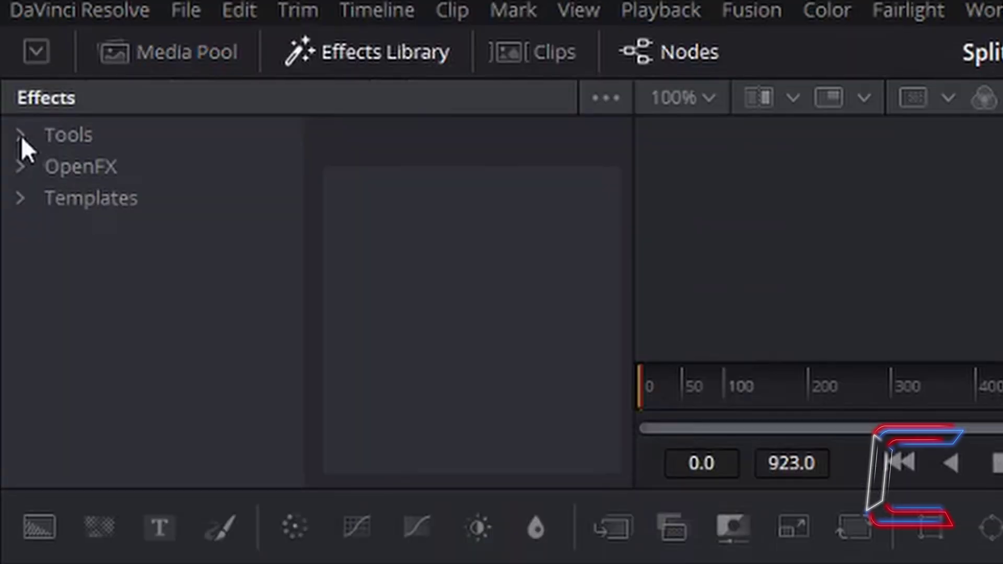
click(21, 136)
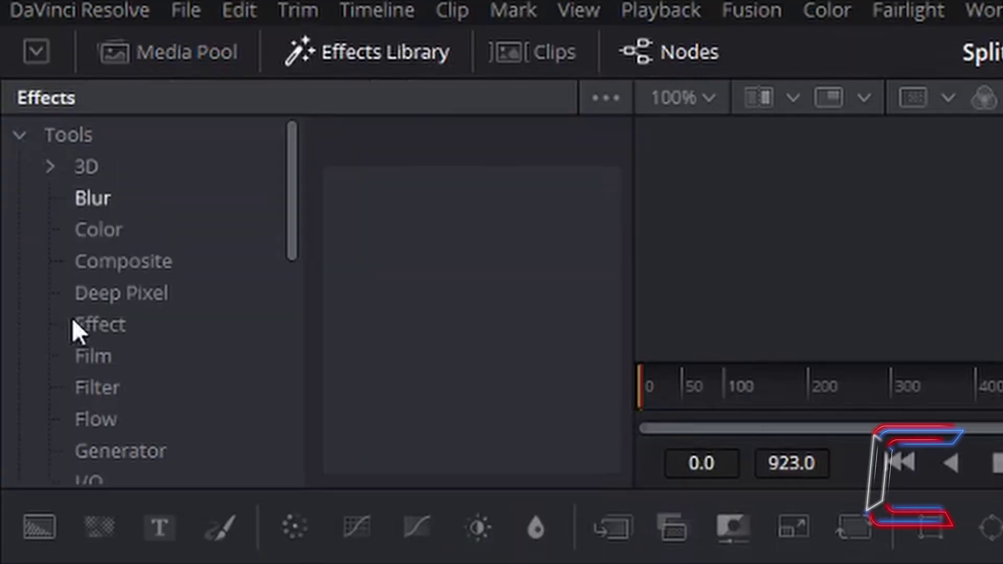
scroll(182, 369, down, 3)
scroll(182, 369, down, 5)
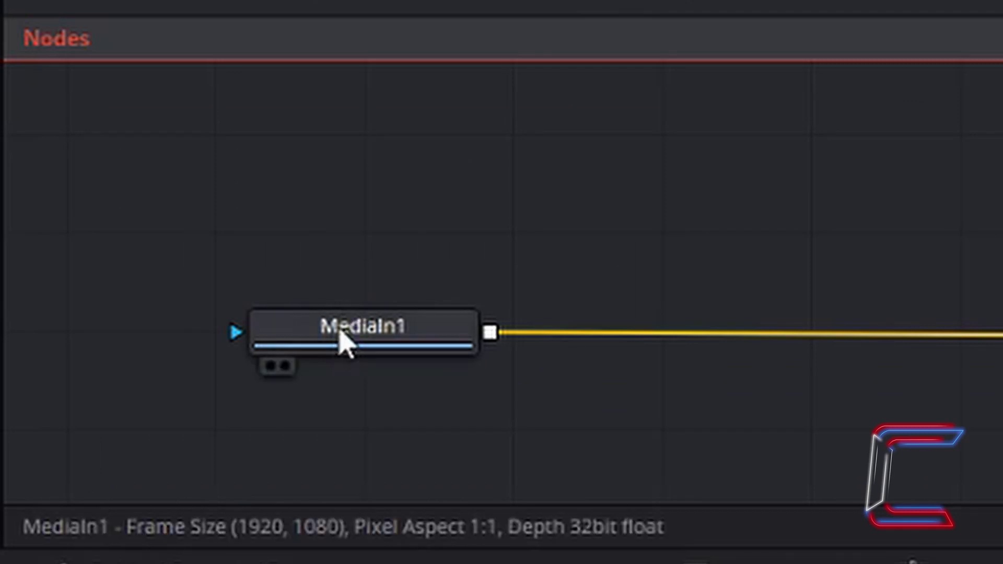
mouse_move(338, 346)
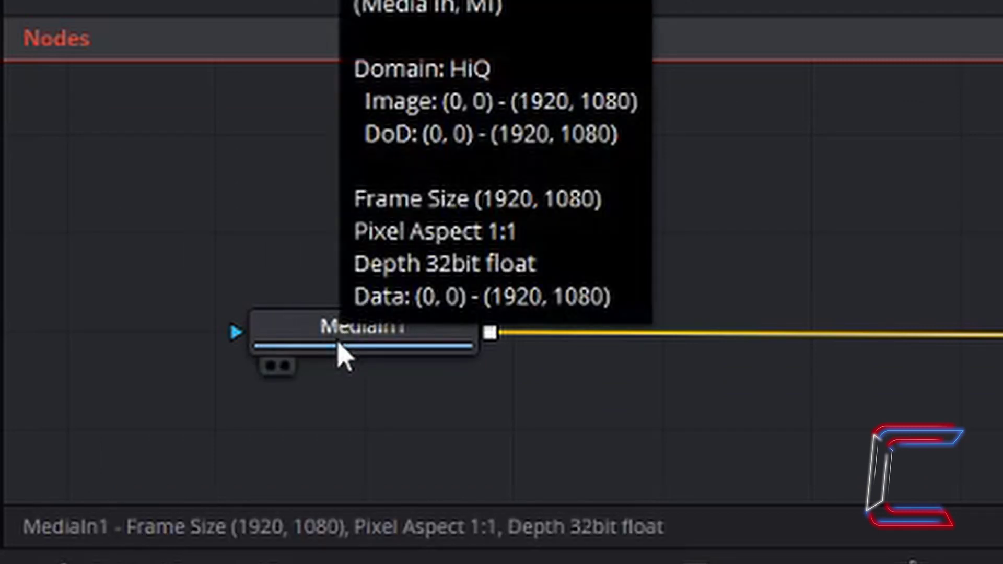
click(338, 346)
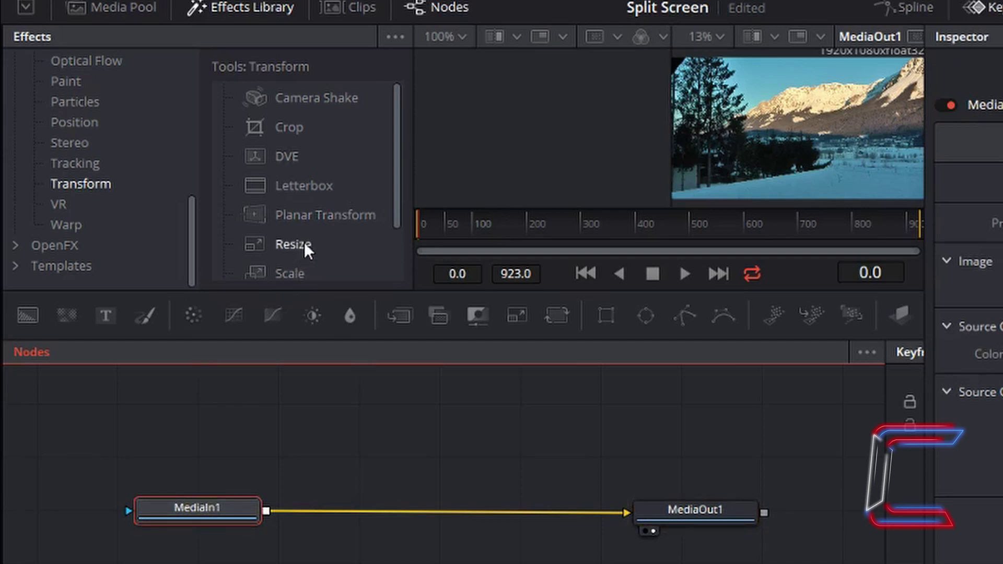
click(304, 243)
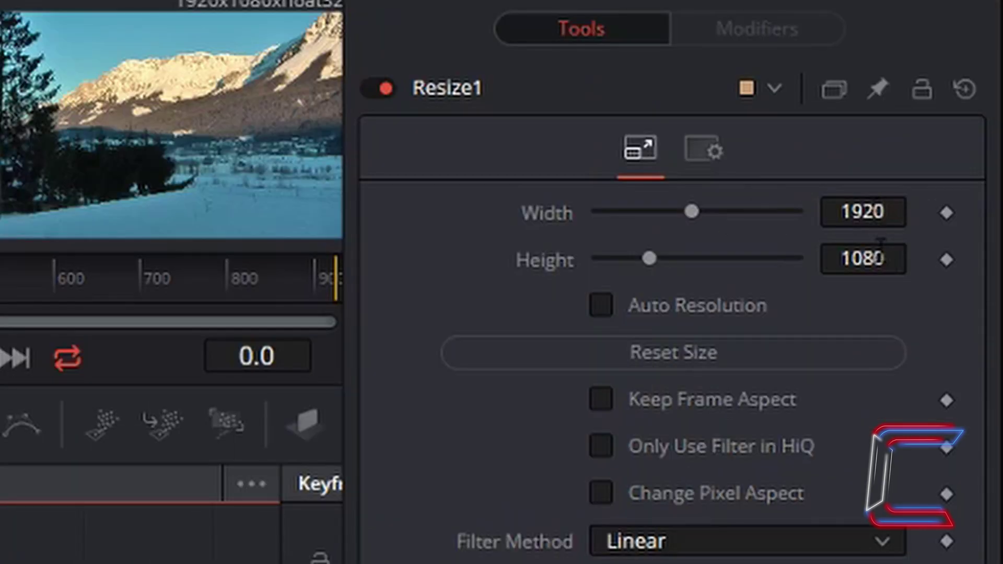
text(/2)
key(Return)
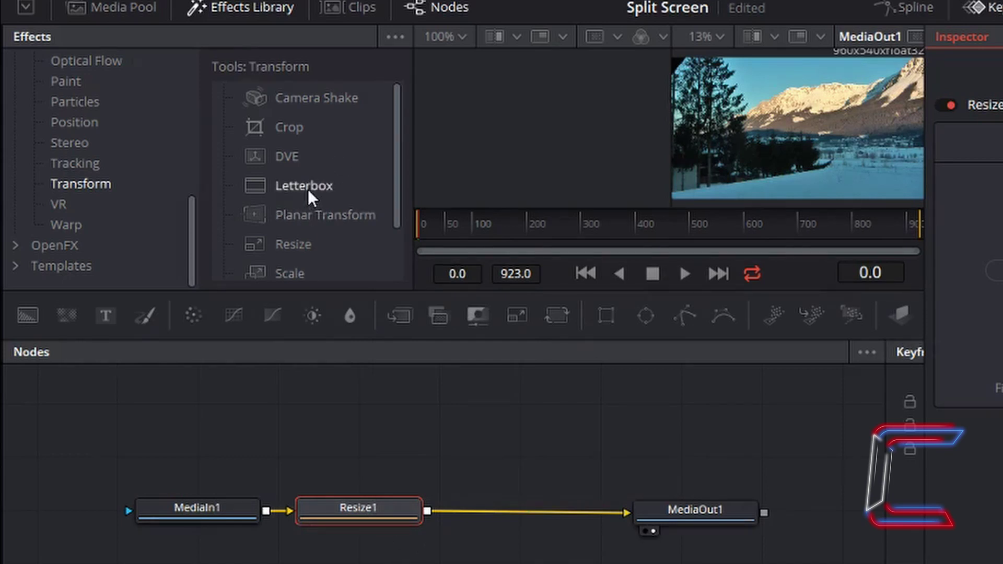
Step: Add Transform1 after Resize1 with Center 1.0, 0.0, and move MediaOut1 lower in the graph
scroll(312, 213, down, 2)
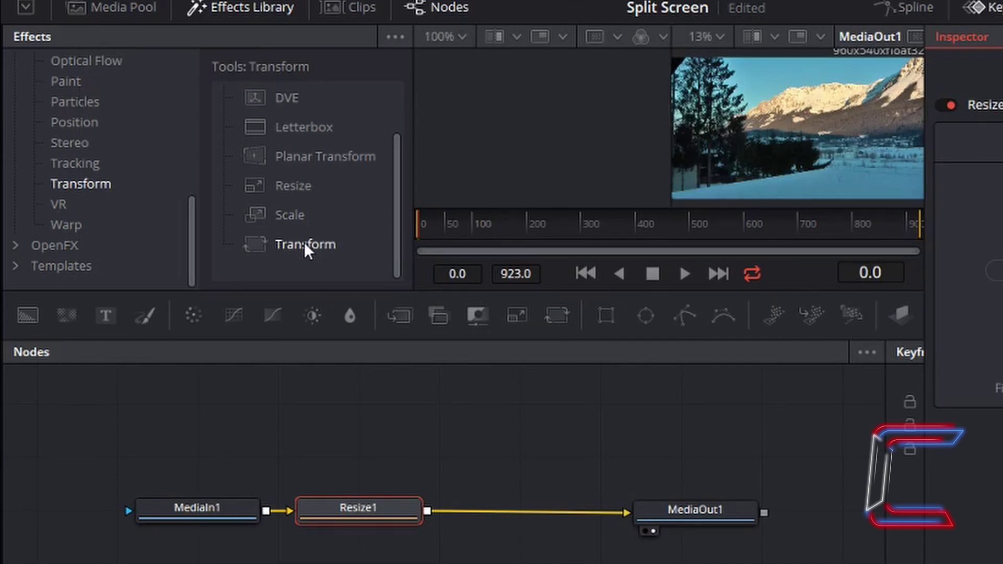
drag(304, 242, 499, 520)
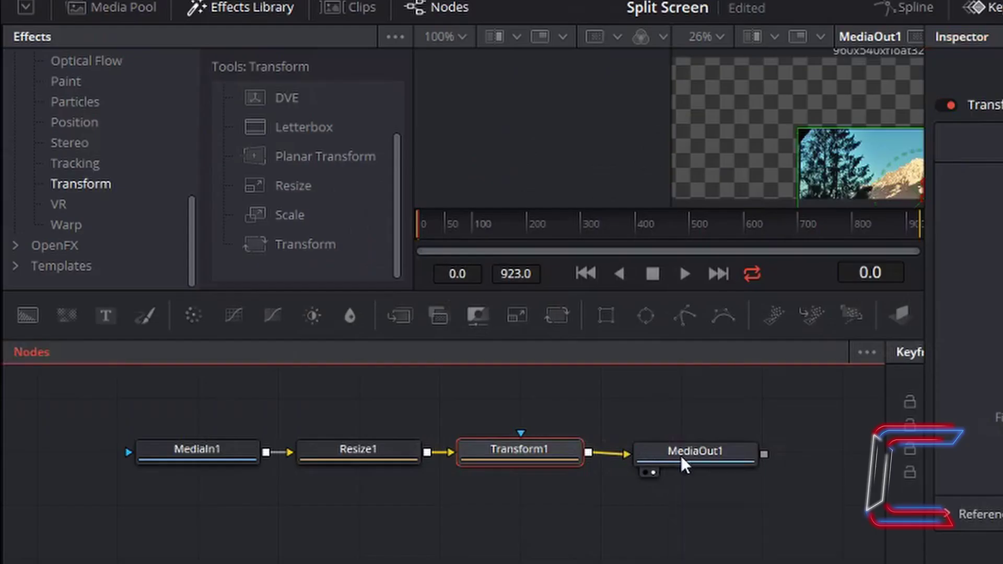
drag(683, 460, 729, 457)
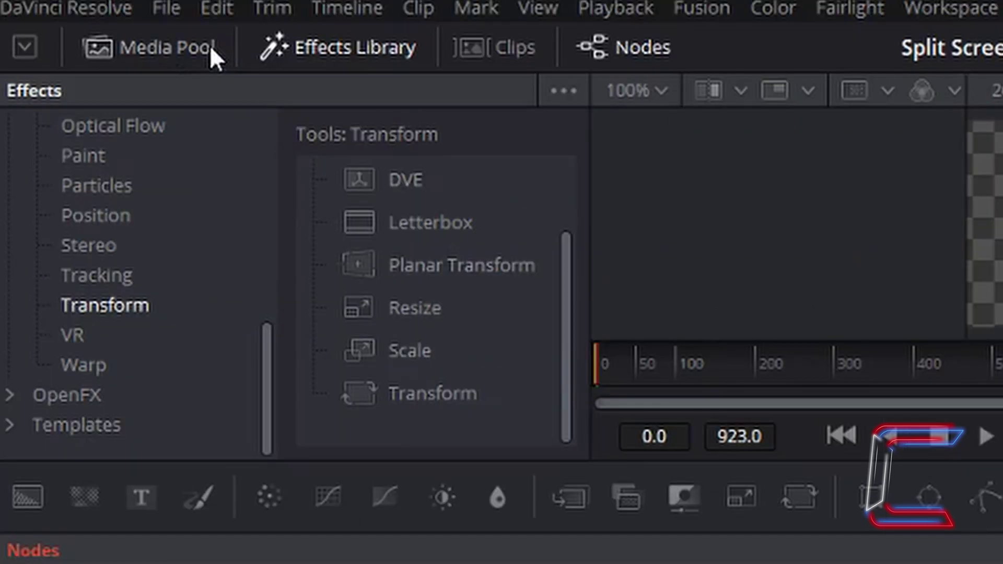
Step: Add the Fireworks clip as MediaIn2 below MediaIn1 and set Resize2 to width 960 and height 540
click(211, 47)
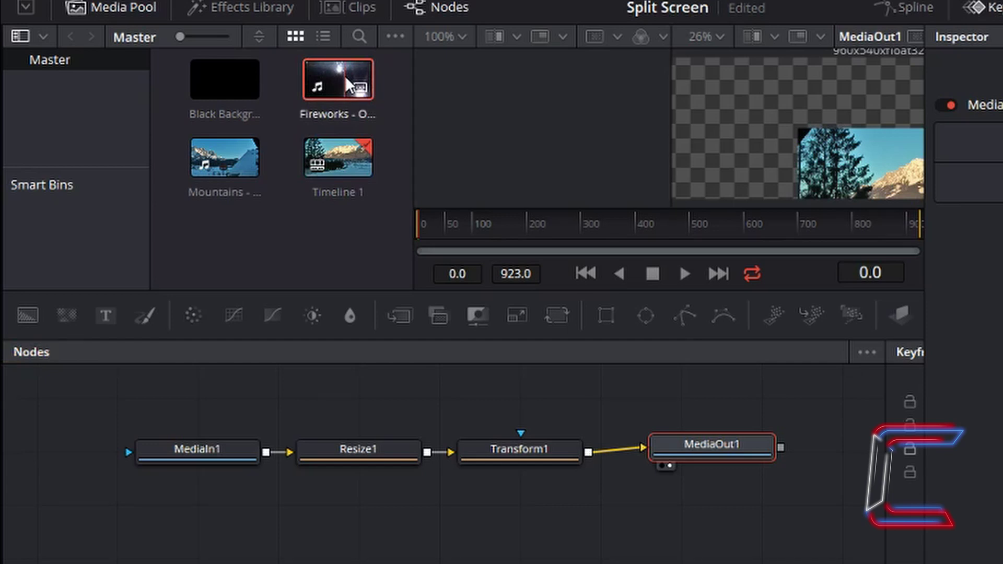
drag(345, 76, 209, 511)
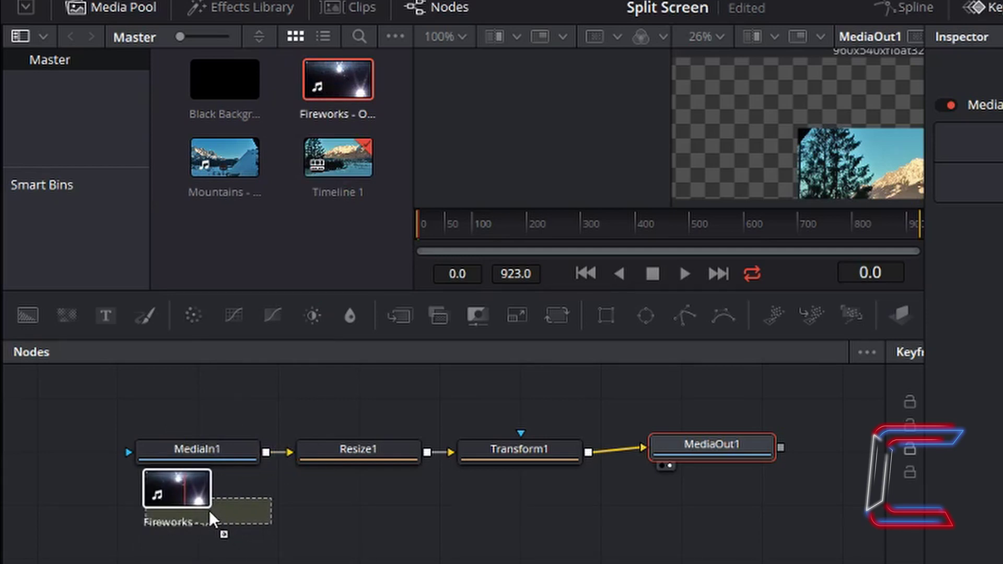
drag(209, 510, 209, 510)
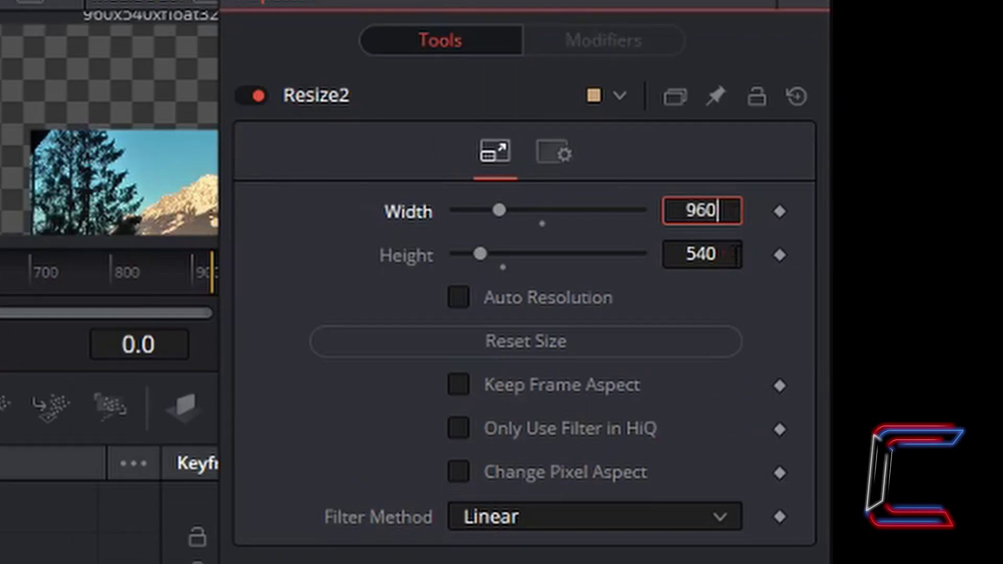
key(Return)
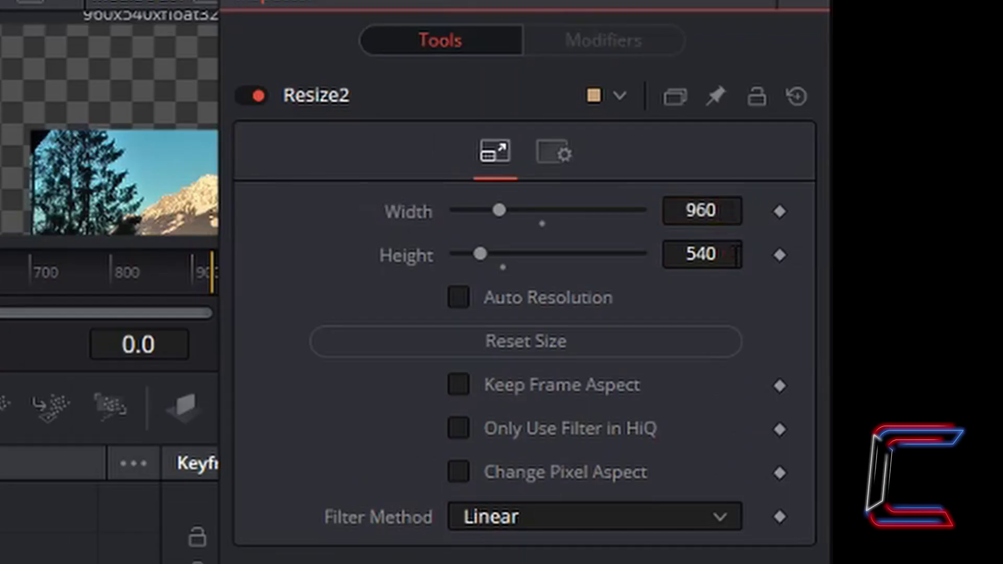
click(735, 256)
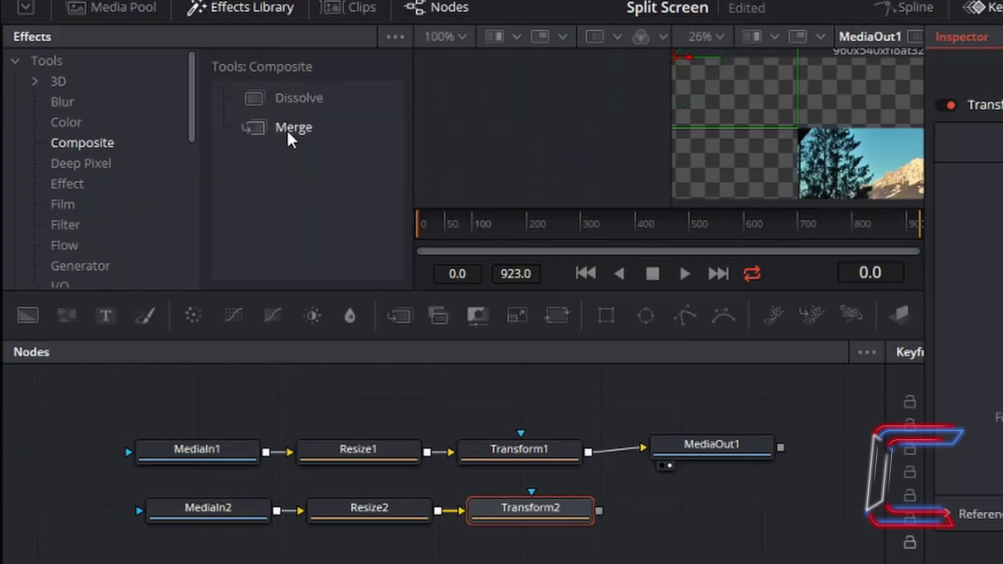
Step: Add Merge1 after Transform2 and rewire Transform1 from MediaOut1 into Merge1's foreground
click(287, 131)
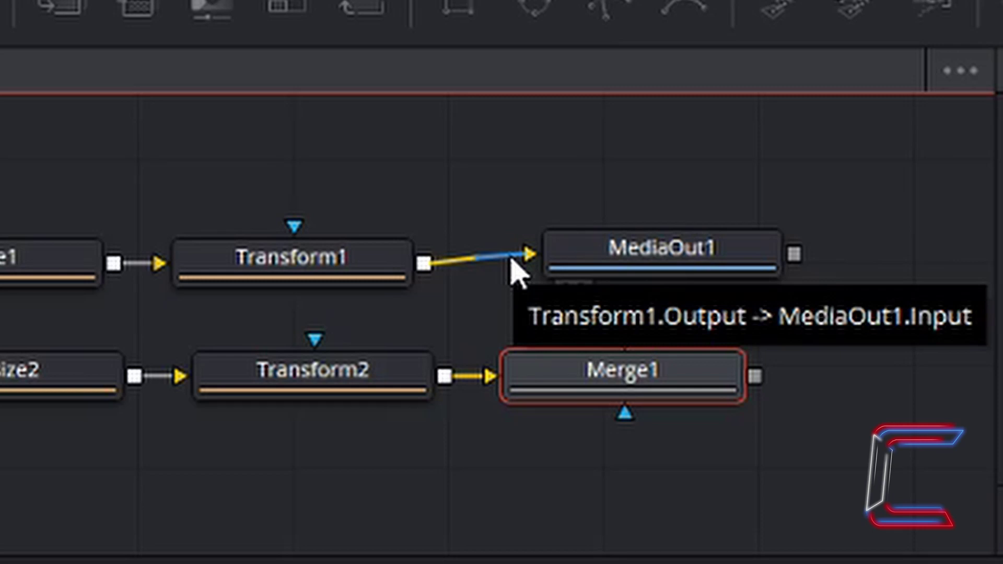
drag(511, 260, 515, 268)
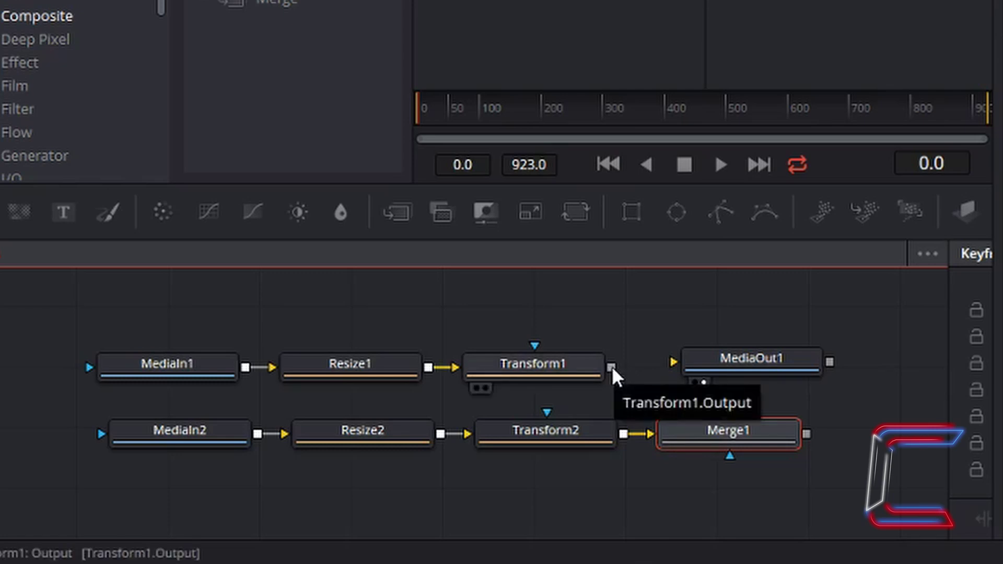
drag(612, 366, 733, 413)
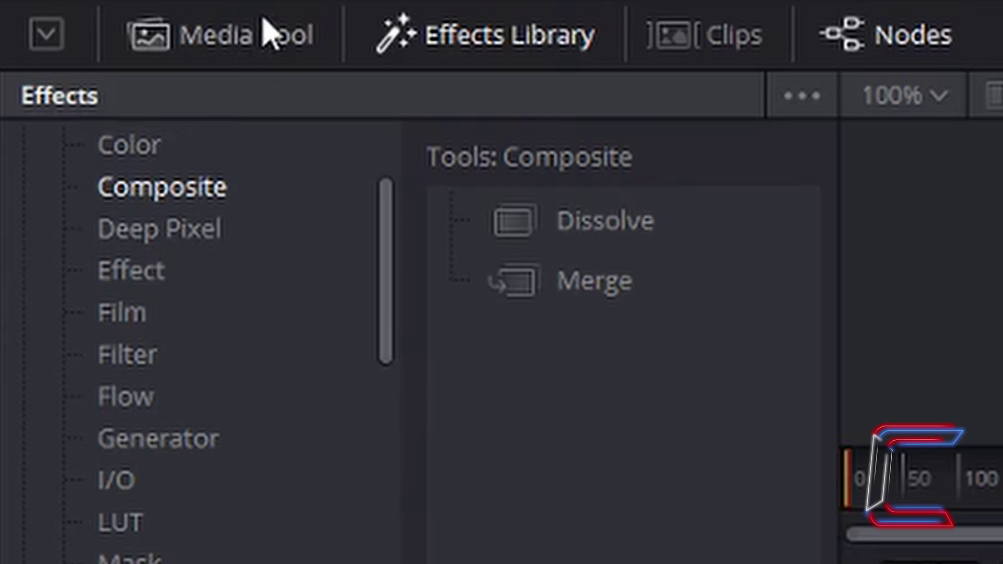
Step: Drag the Black Background clip from the Media Pool into the node graph as MediaIn3
click(264, 31)
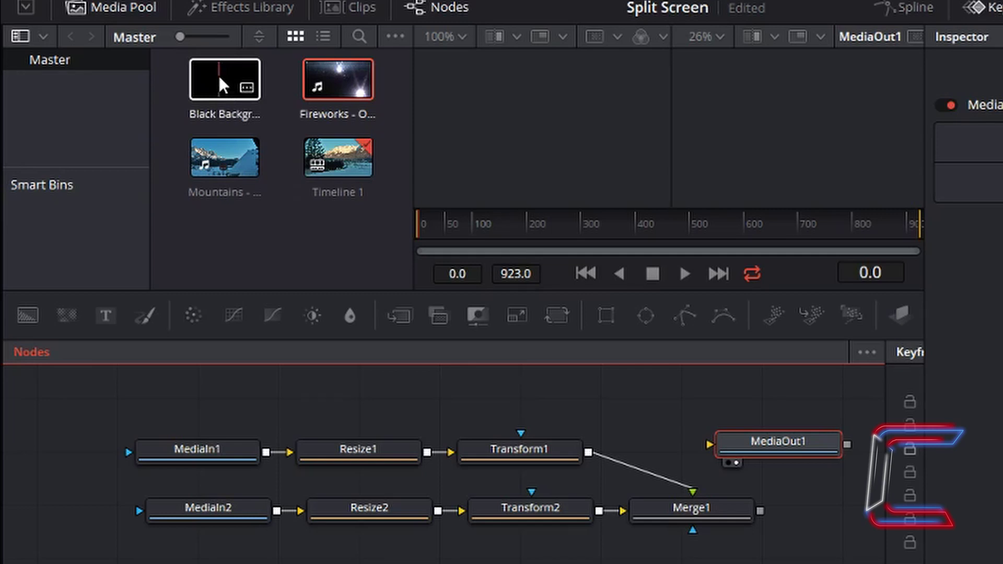
click(220, 73)
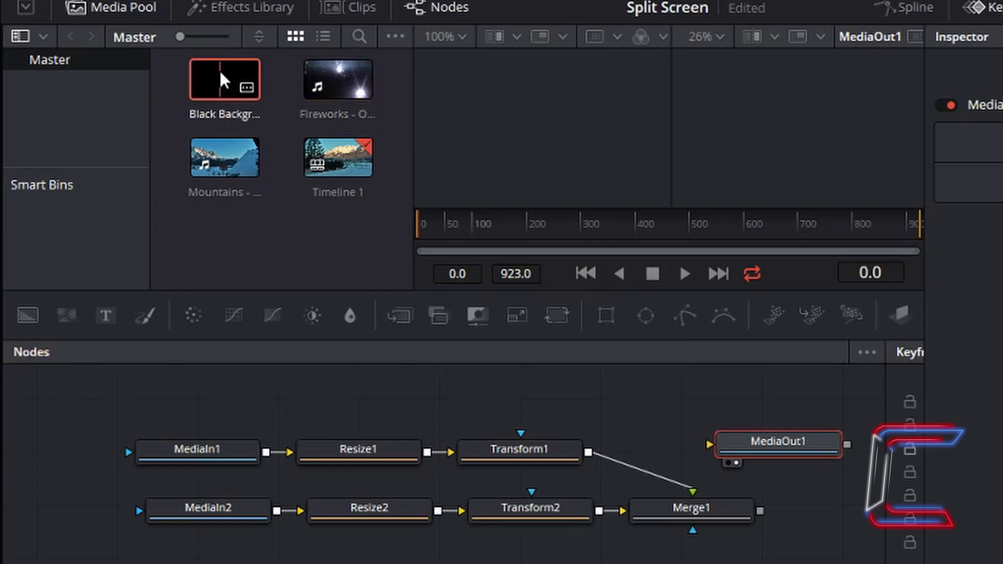
drag(220, 73, 209, 546)
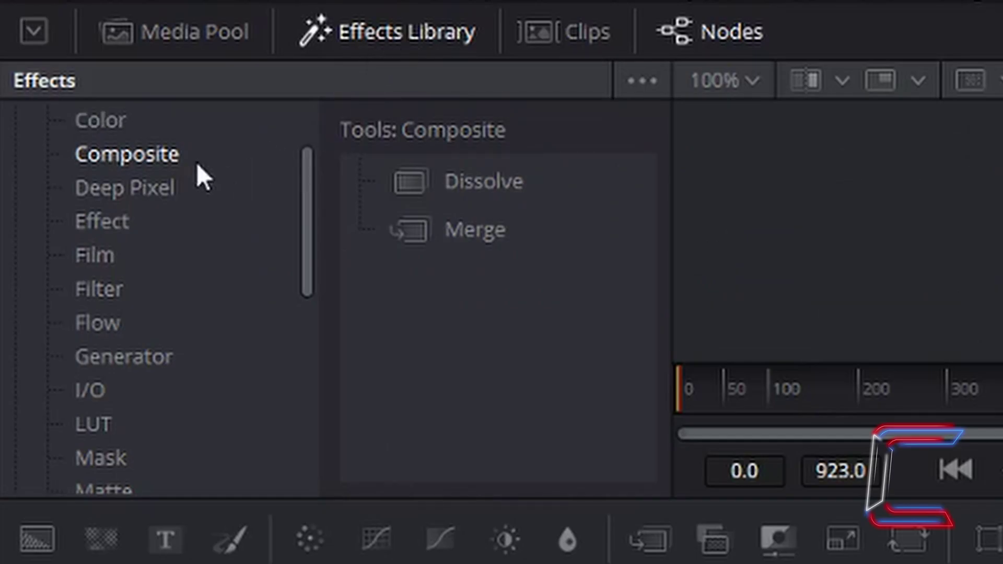
Step: Add Merge2 after MediaIn3, feed Merge1 into it, and connect Merge2's output to MediaOut1
click(460, 230)
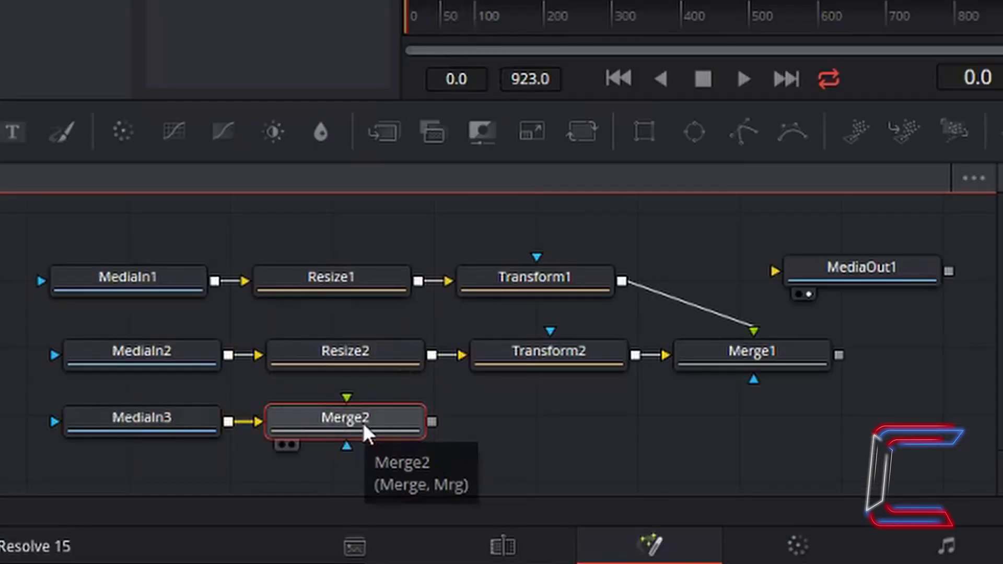
drag(363, 422, 384, 420)
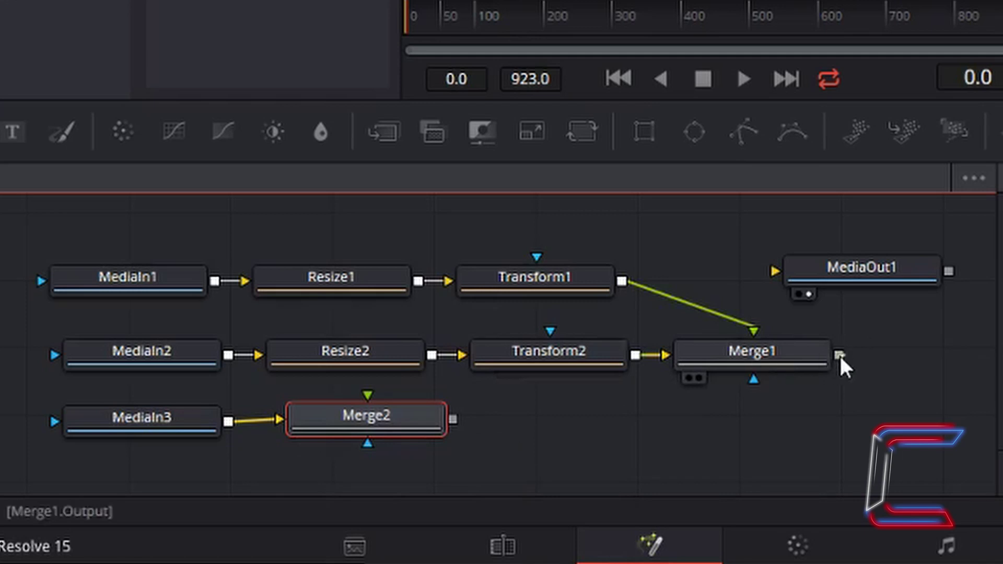
drag(840, 355, 370, 394)
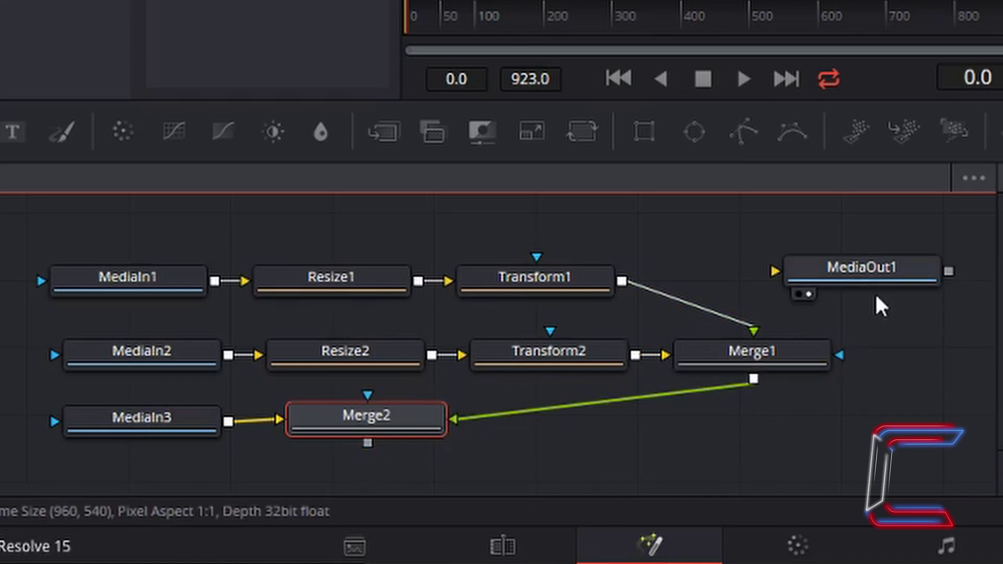
drag(880, 264, 858, 446)
scroll(378, 410, down, 1)
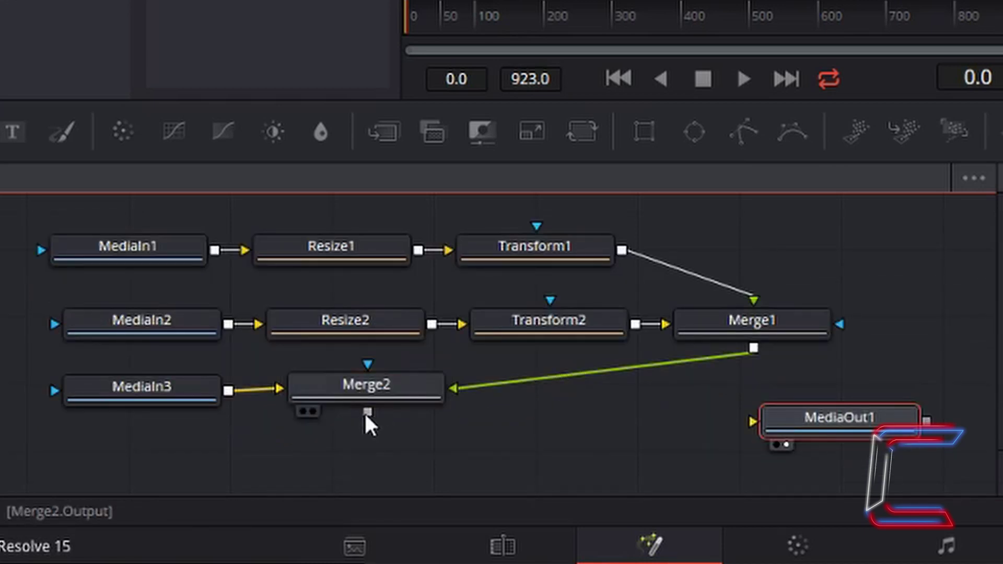
drag(368, 412, 755, 423)
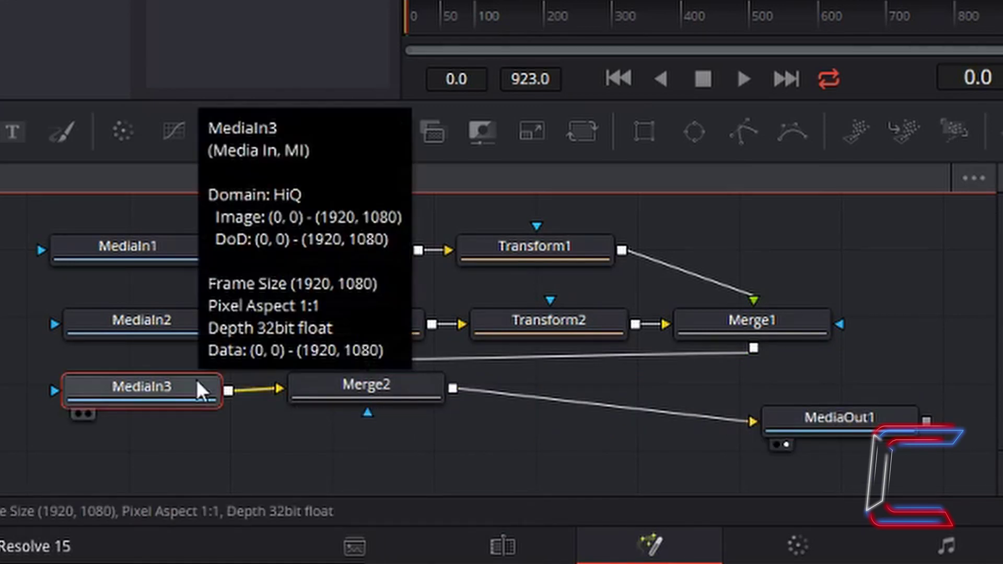